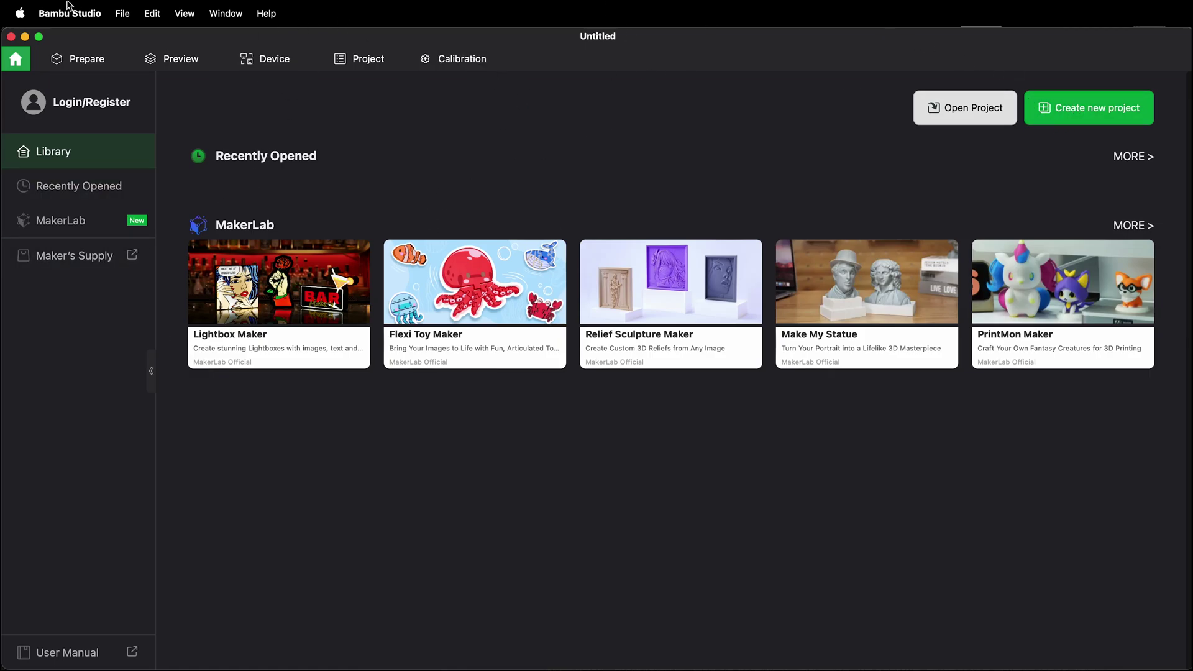
Step: Create a new empty project with a bare Textured PEI plate for the X1 Carbon
click(1085, 113)
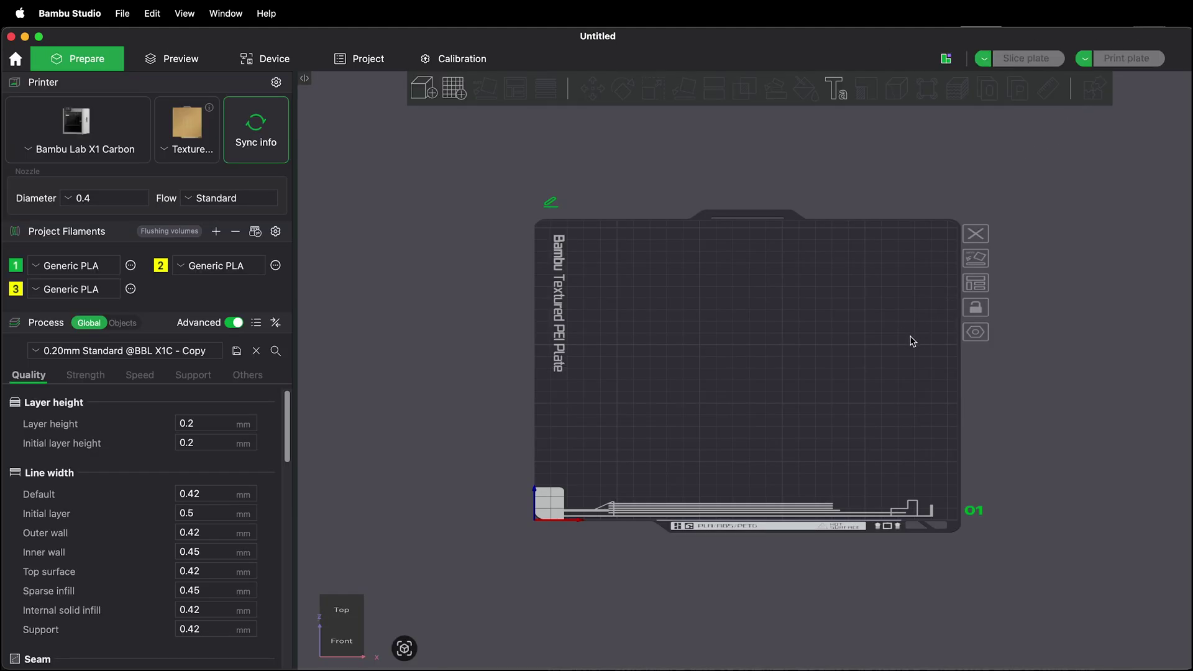
drag(912, 342, 796, 356)
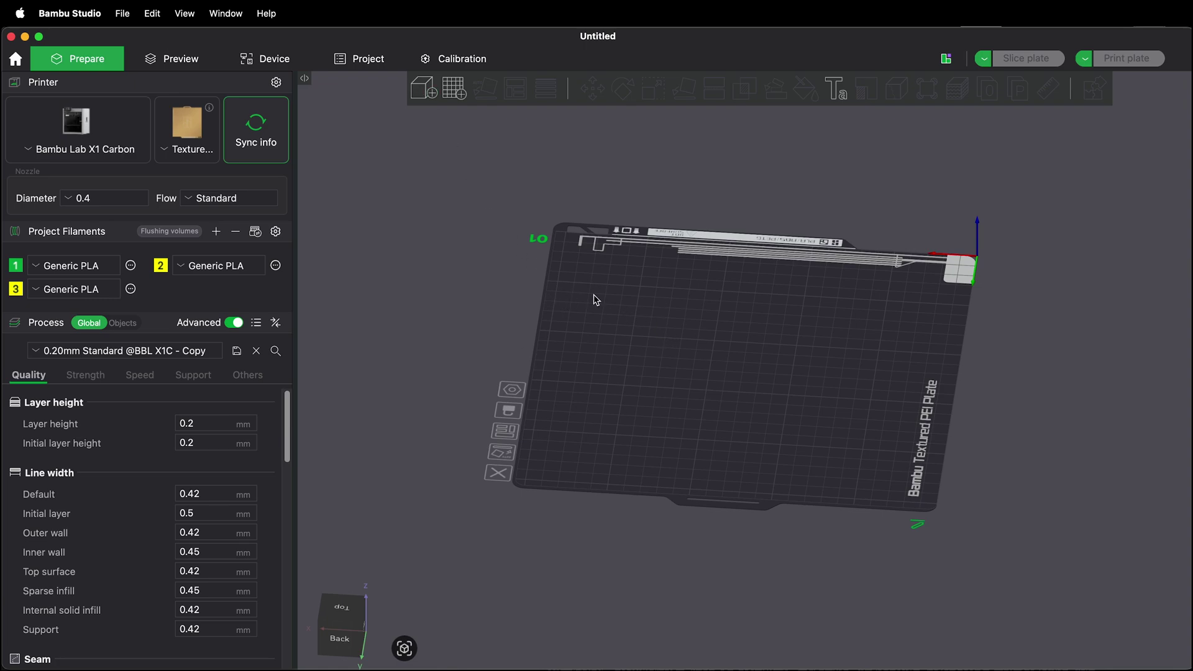
Step: Import horseman.stl and accept scaling it up to millimetres (42.5 x 12.4 x 42.1 mm)
click(424, 93)
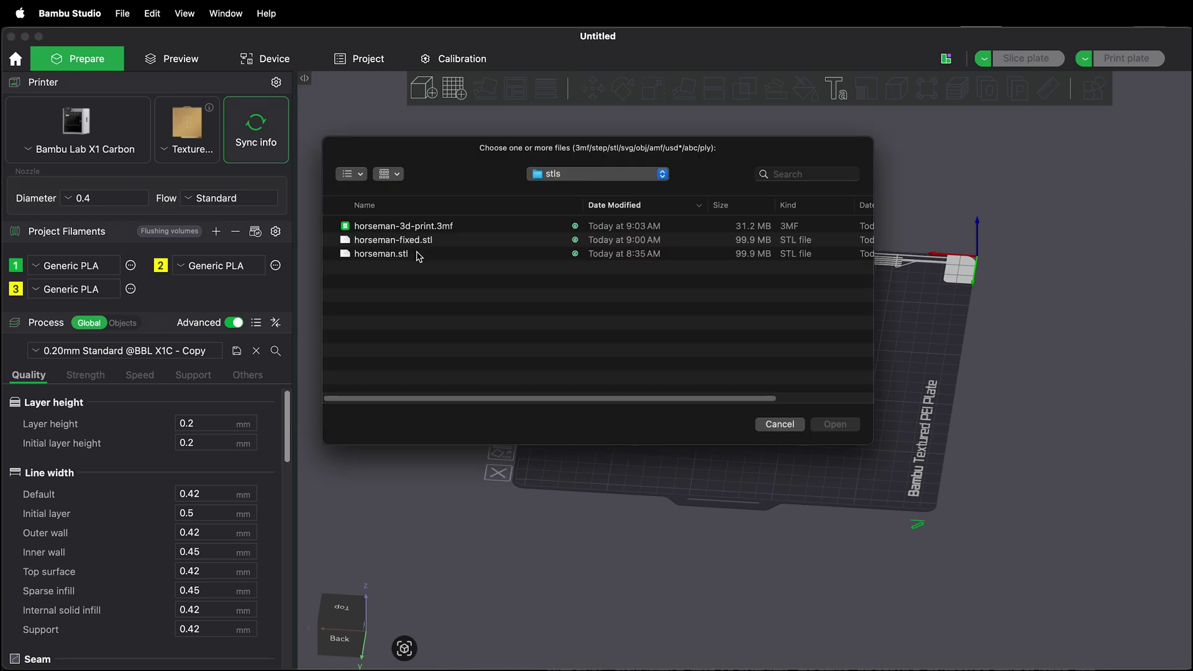
click(373, 257)
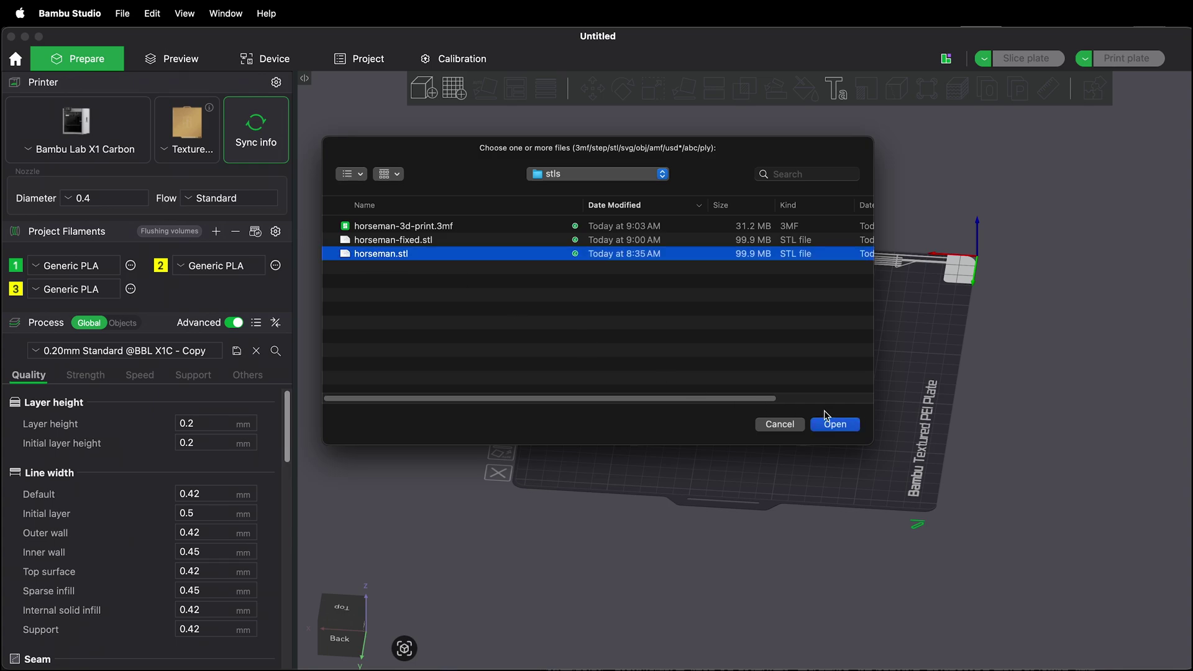
click(834, 425)
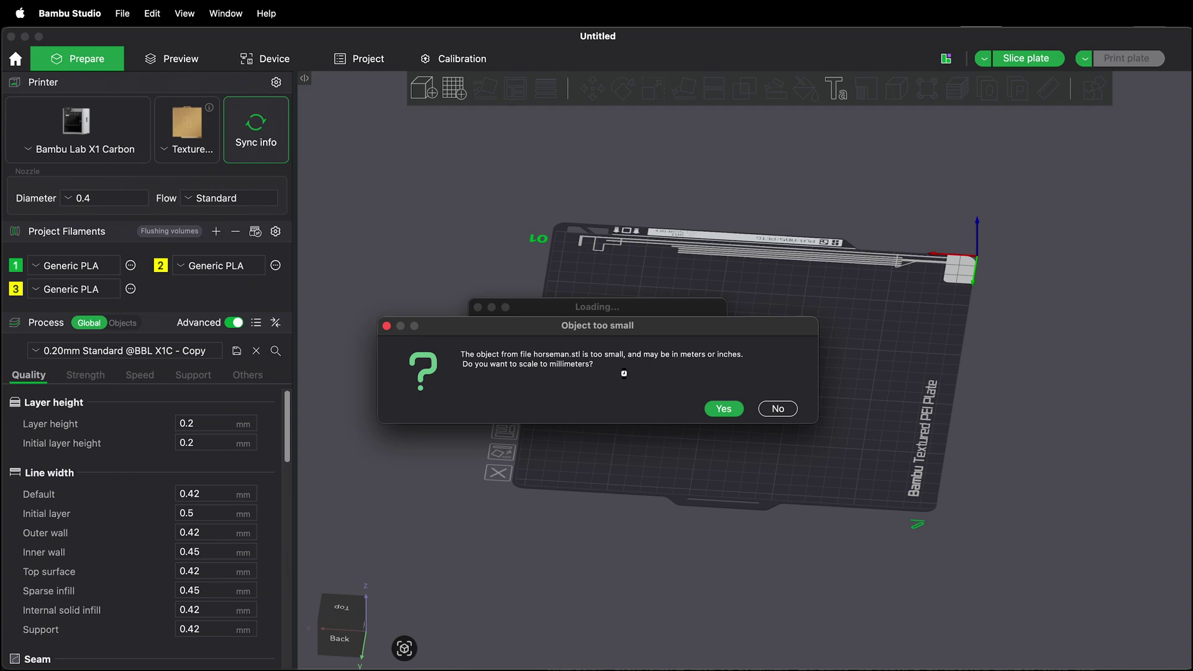
click(724, 407)
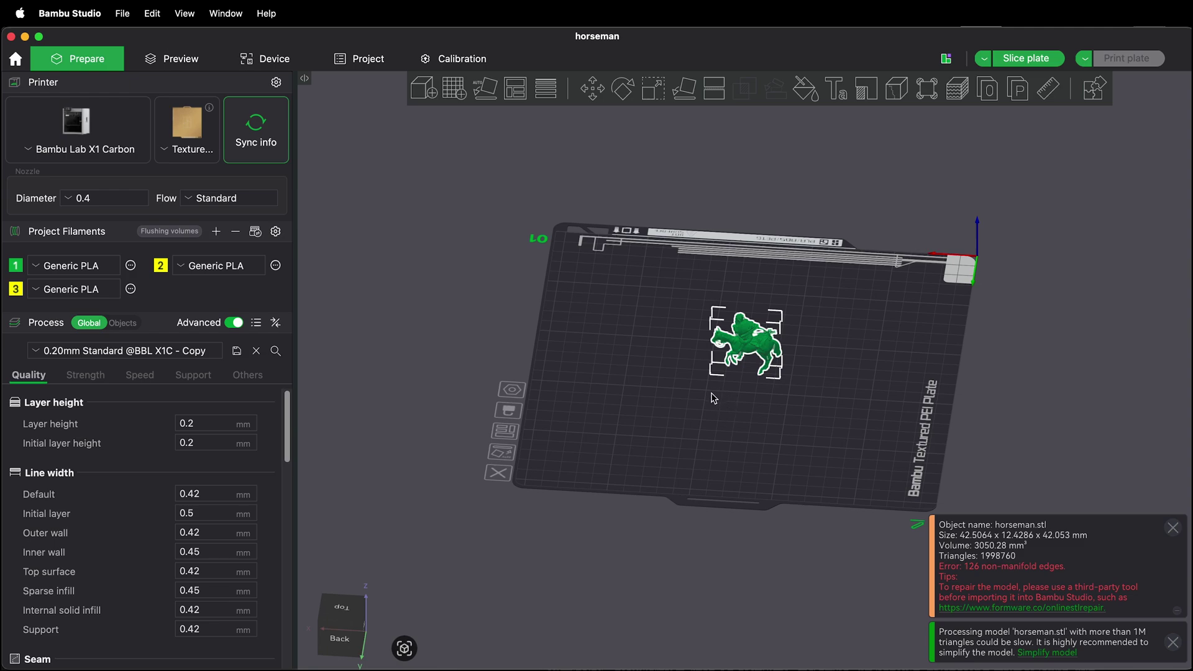
Step: Zoom and orbit around the imported horseman to inspect its 126 non-manifold edges
scroll(769, 334, up, 5)
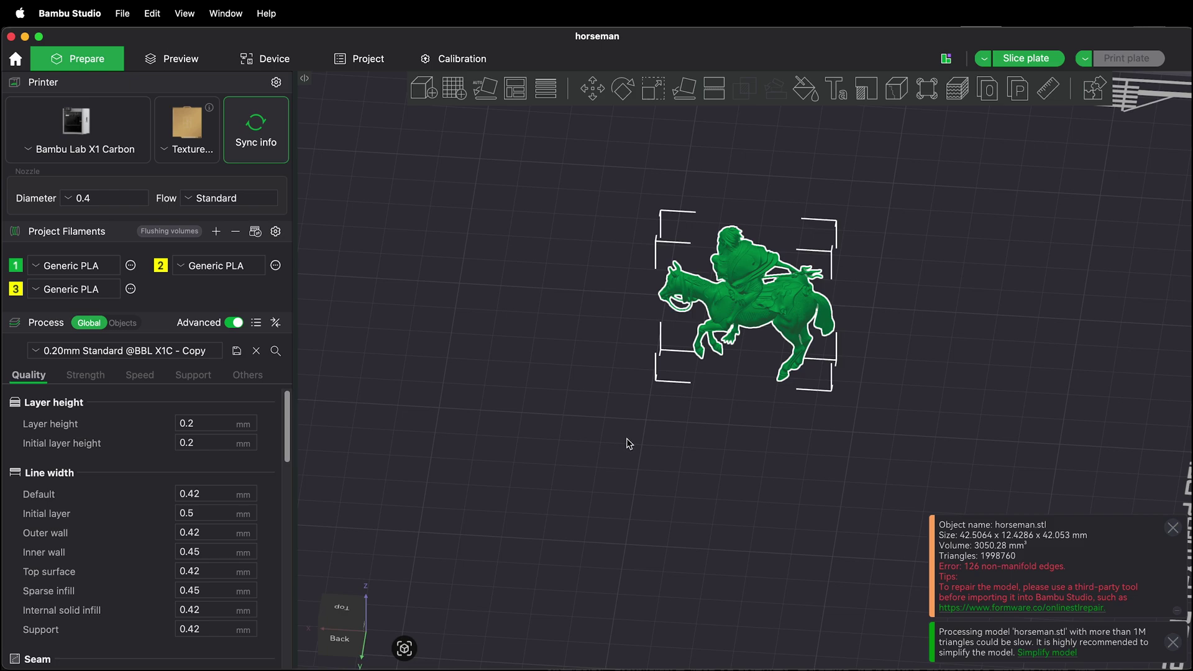
mouse_move(630, 444)
mouse_down()
mouse_move(662, 434)
mouse_move(652, 442)
mouse_up()
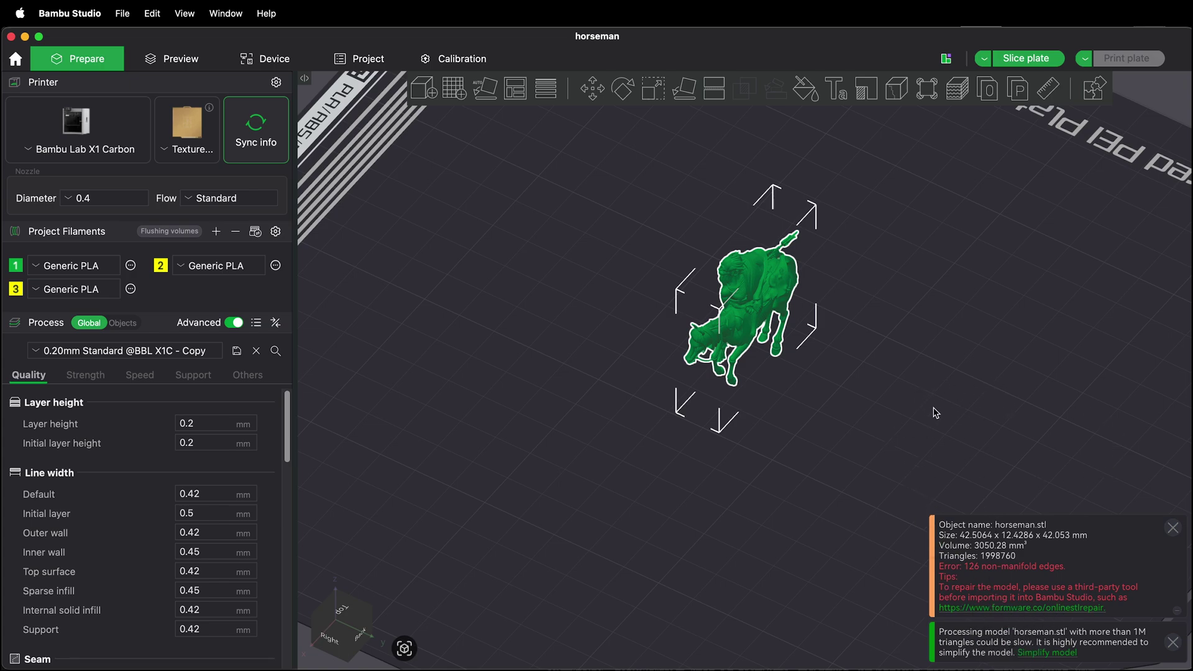
drag(855, 445, 853, 440)
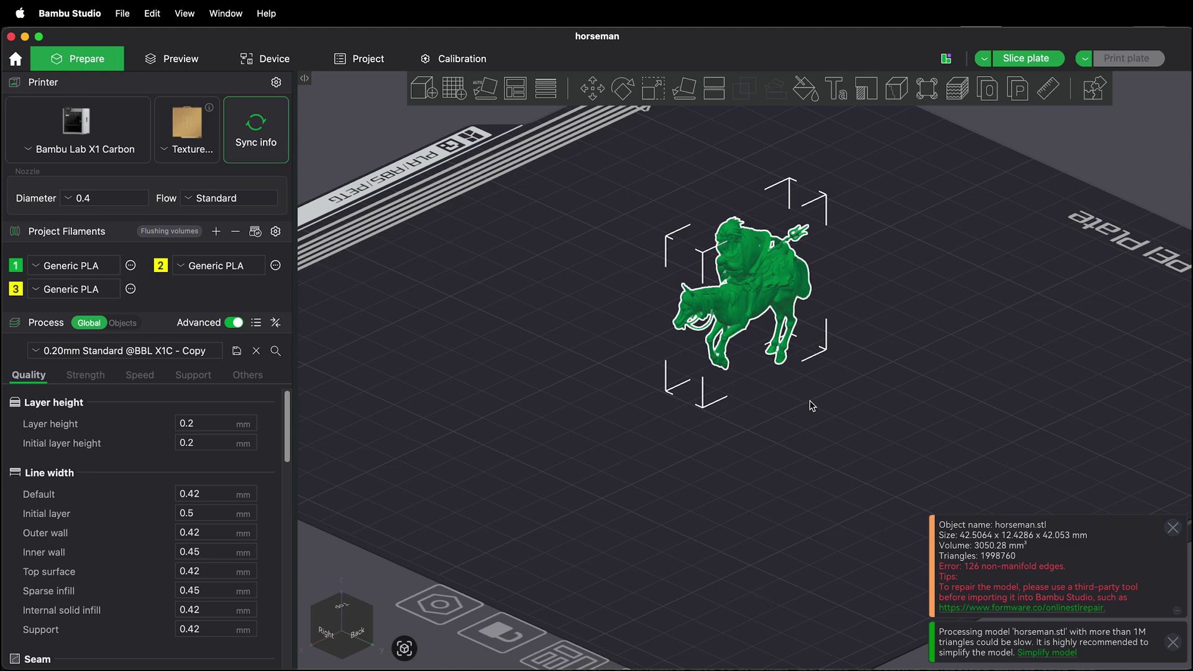
Step: Delete the faulty horseman and import horseman-fixed.stl, scaled up to millimetres
key(Delete)
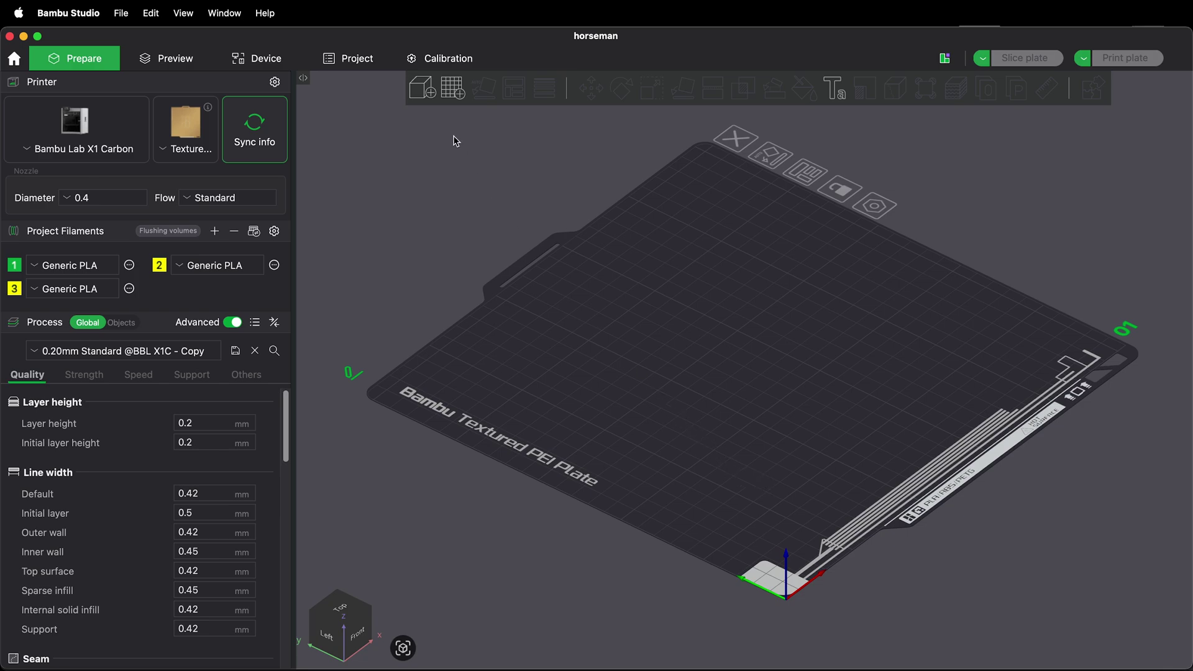
click(425, 93)
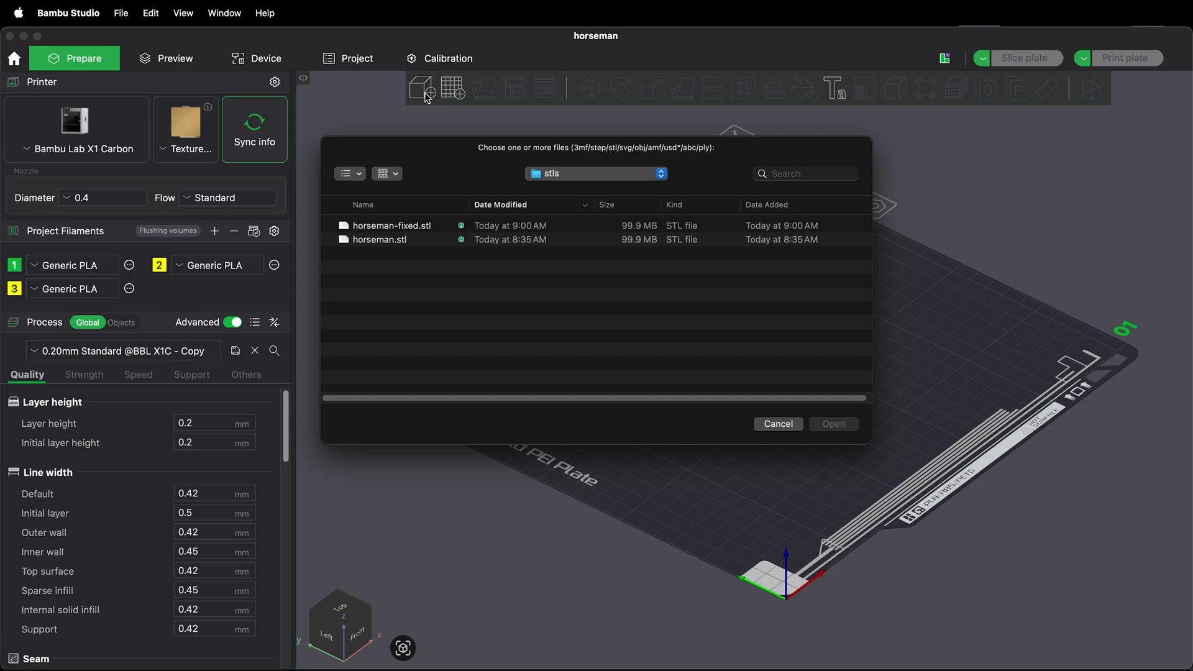
click(410, 228)
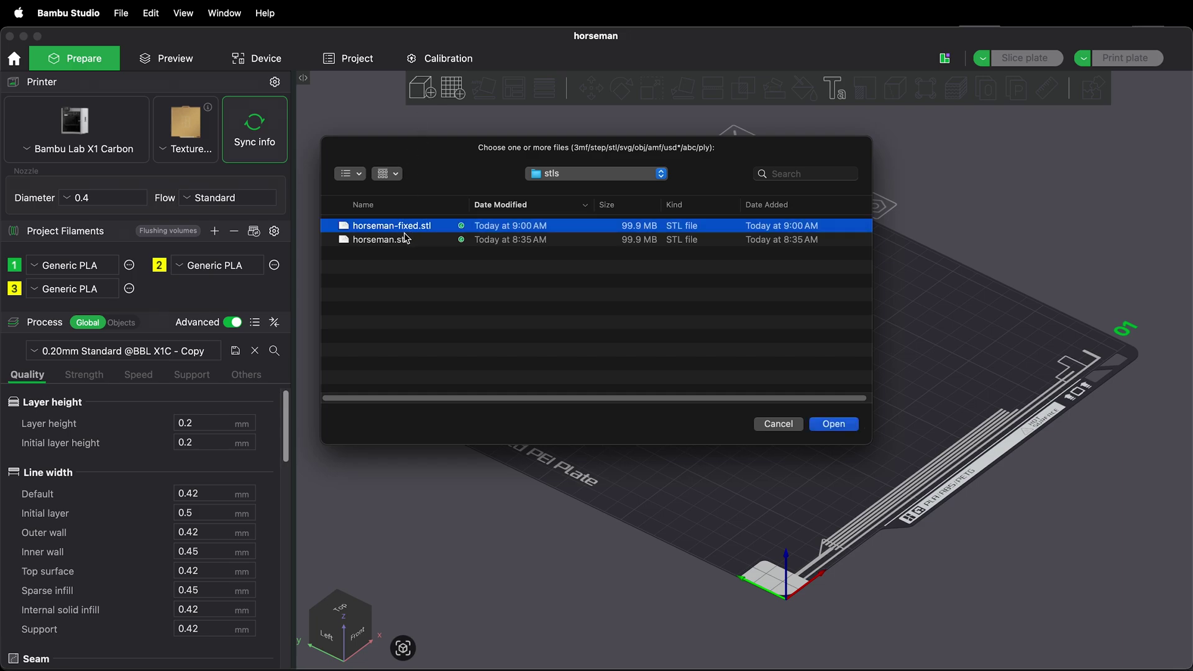
click(842, 428)
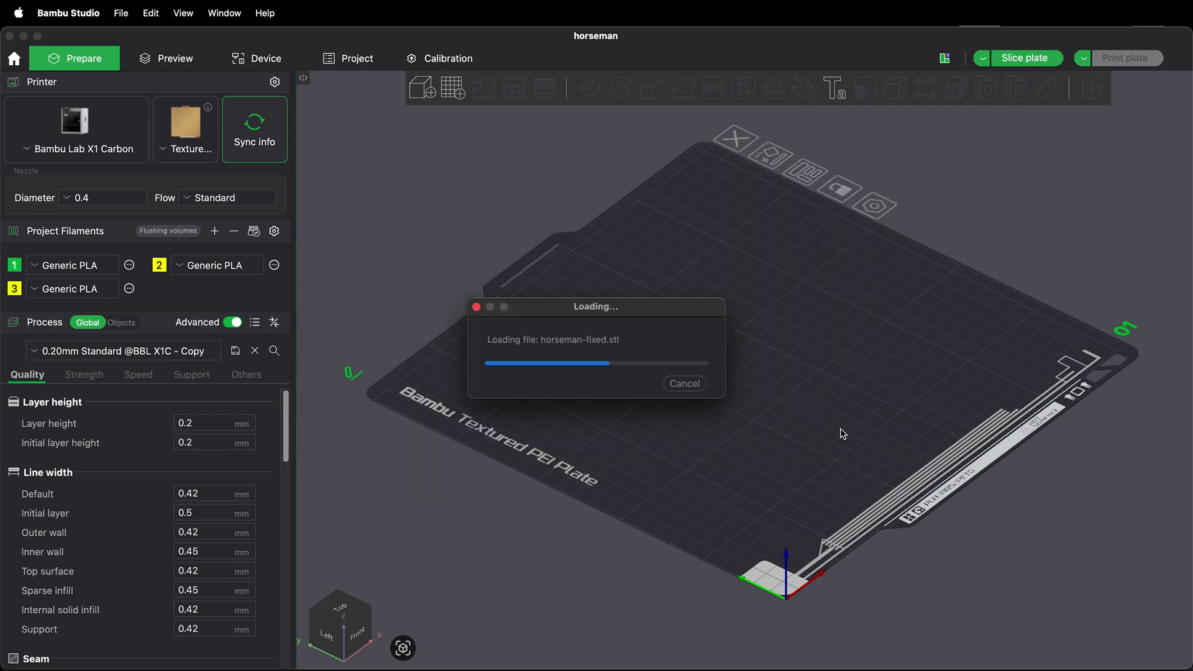
click(734, 409)
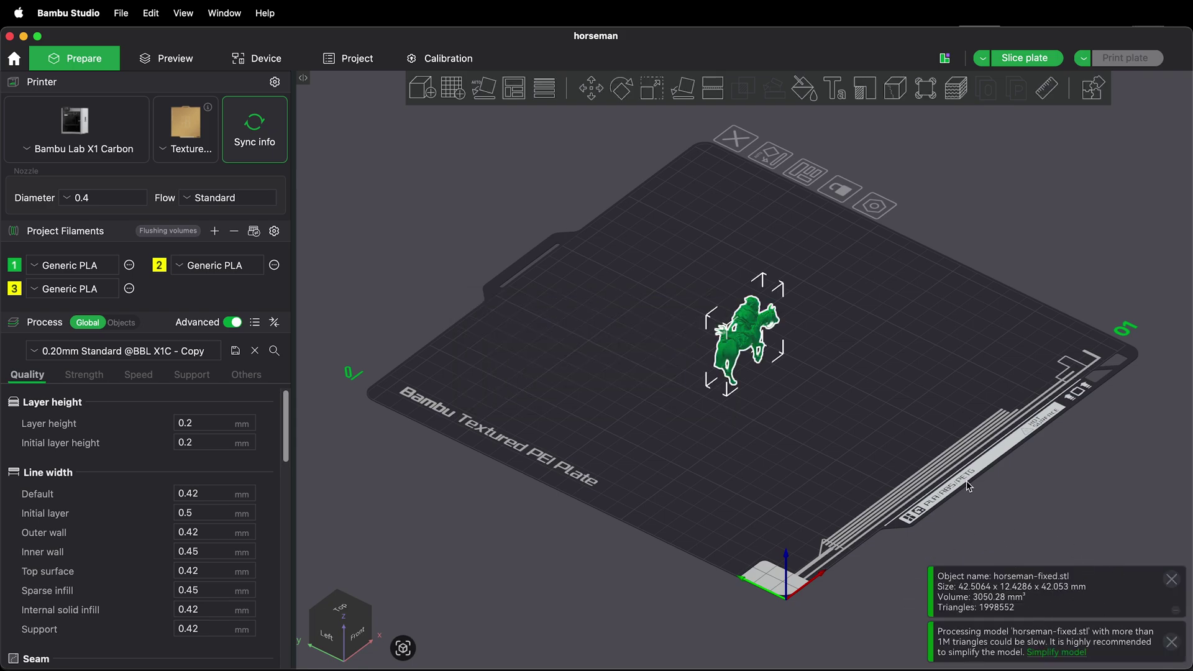
Step: Auto-orient the horseman-fixed model for printing and view it from a low side angle
mouse_move(824, 371)
mouse_down()
mouse_move(843, 384)
mouse_move(808, 387)
mouse_up()
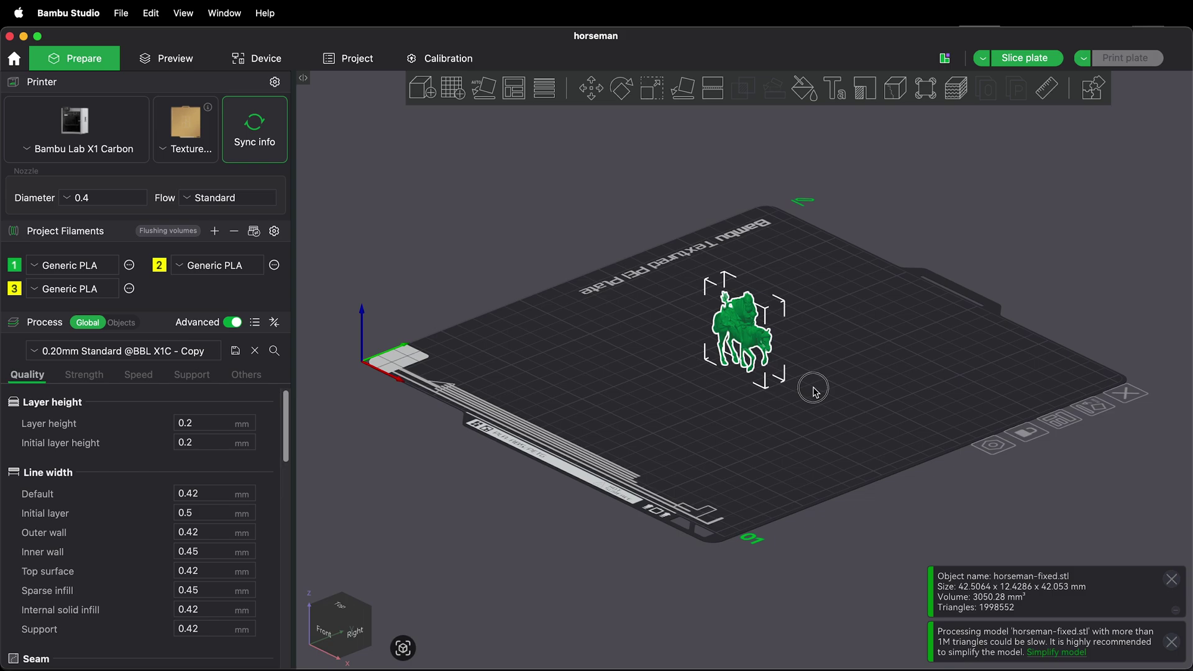
scroll(809, 364, up, 3)
scroll(809, 364, up, 2)
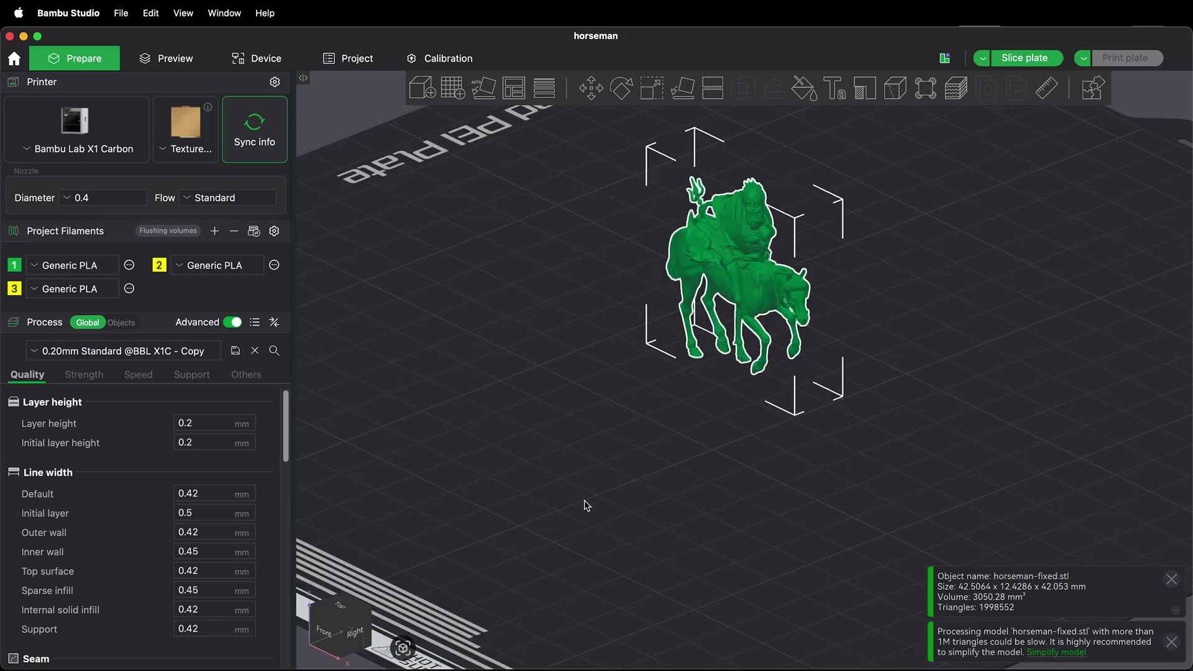
scroll(715, 479, down, 3)
drag(708, 483, 698, 471)
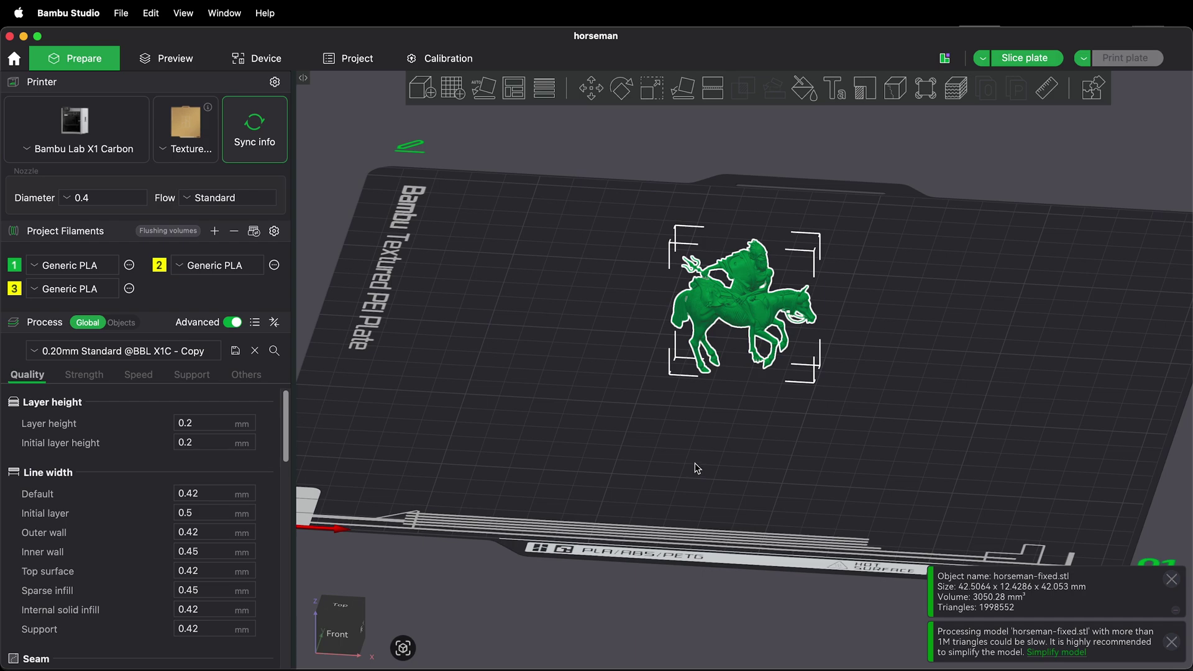
click(483, 98)
drag(756, 415, 677, 249)
scroll(721, 348, up, 5)
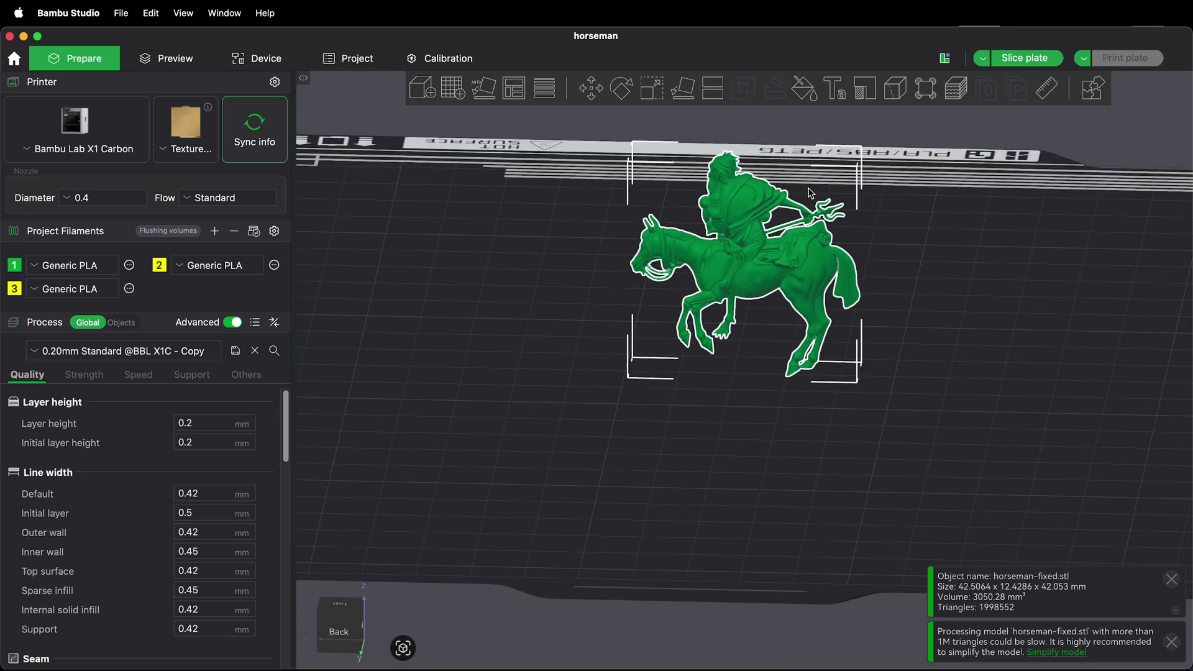
Step: Rotate horseman-fixed about its Y axis so it tilts forward on the plate
click(622, 90)
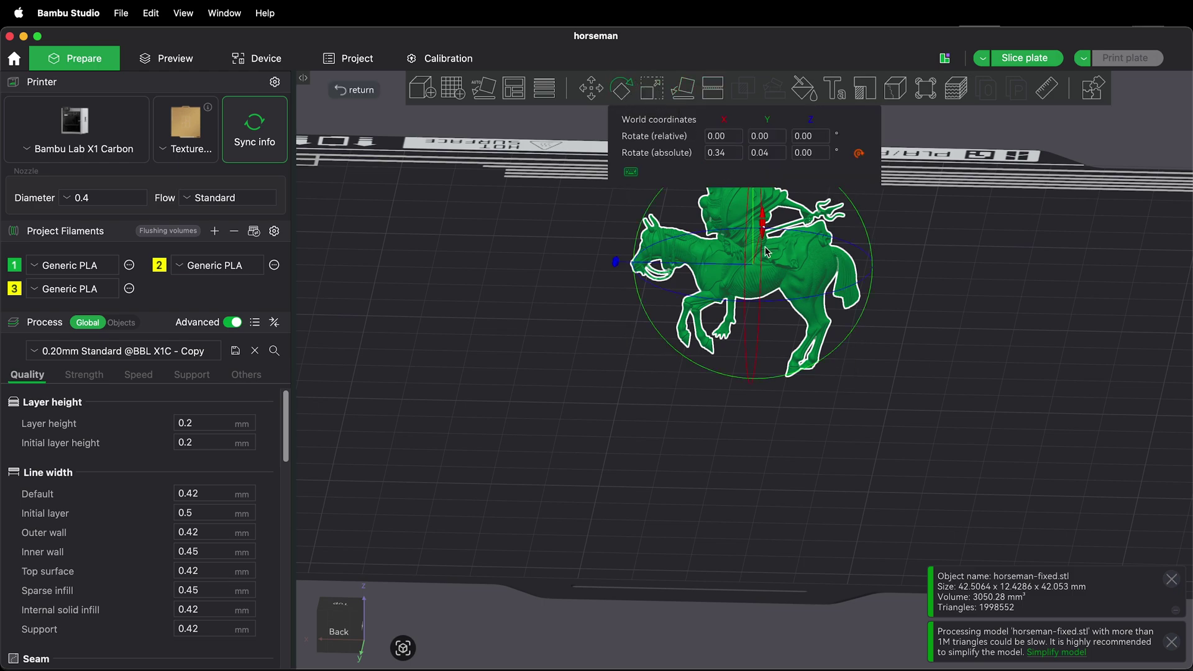
drag(867, 235, 817, 225)
click(930, 404)
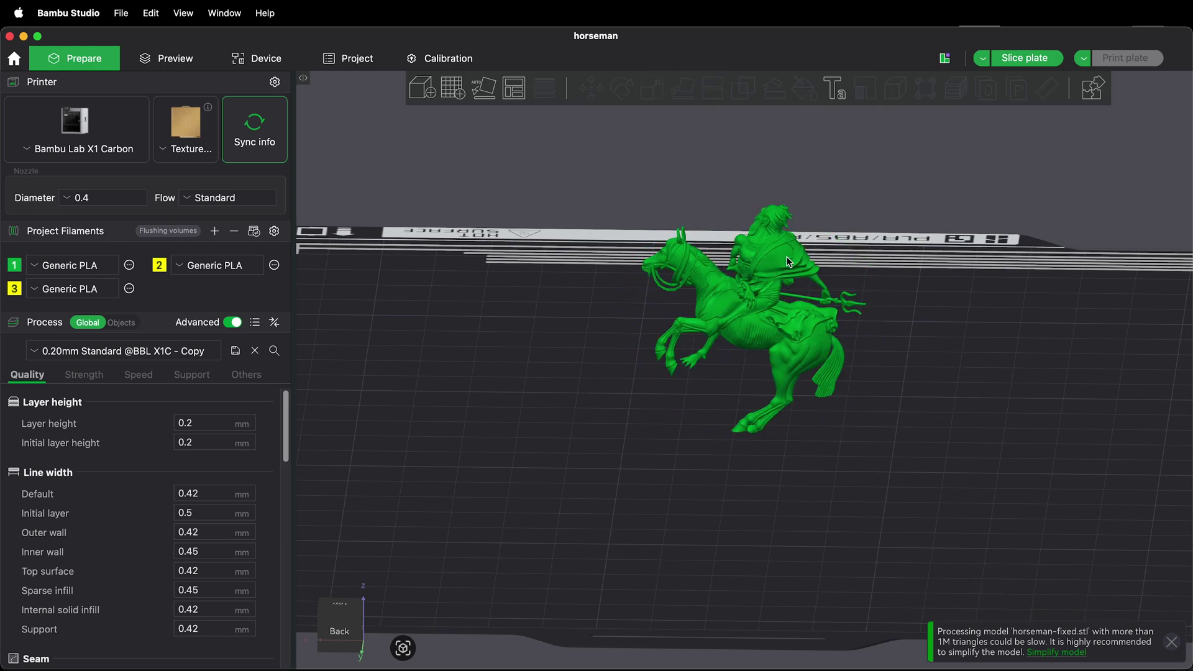
Step: Keep the support type at tree(auto) and slice plate 1
click(200, 375)
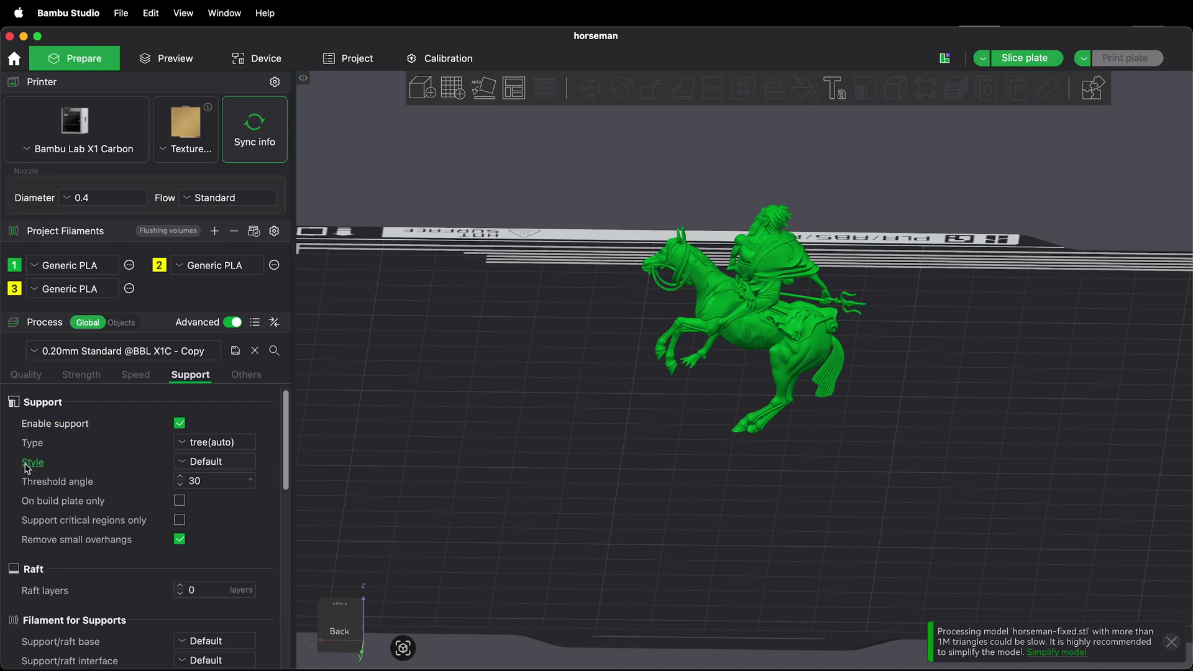
click(215, 442)
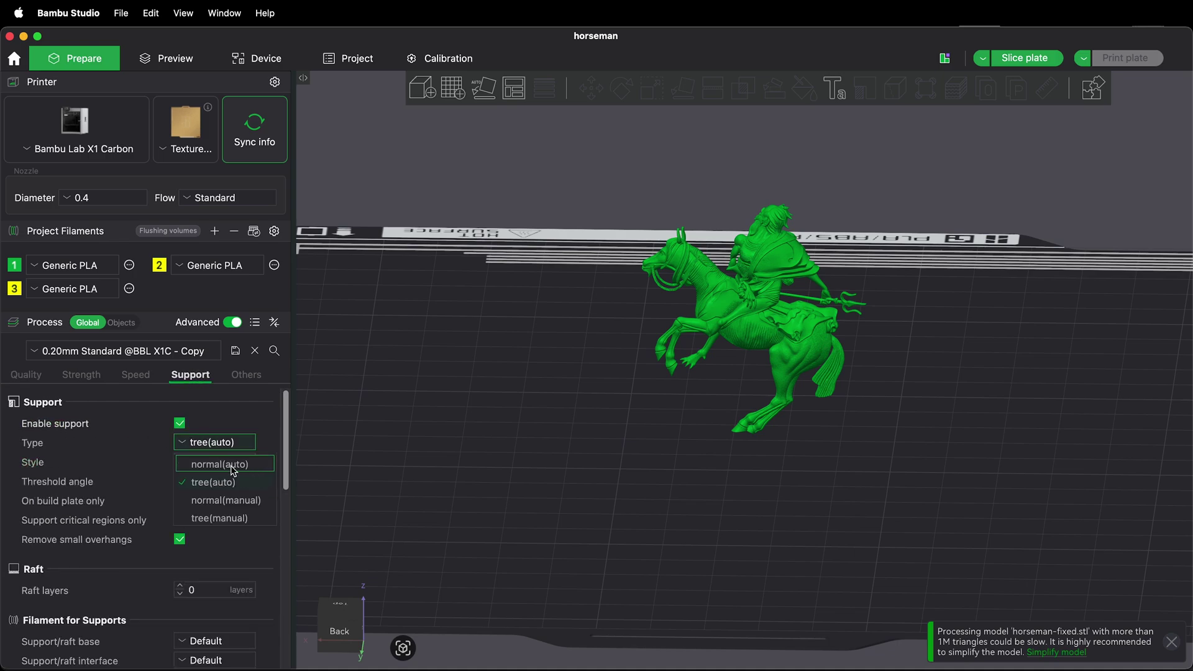
click(404, 457)
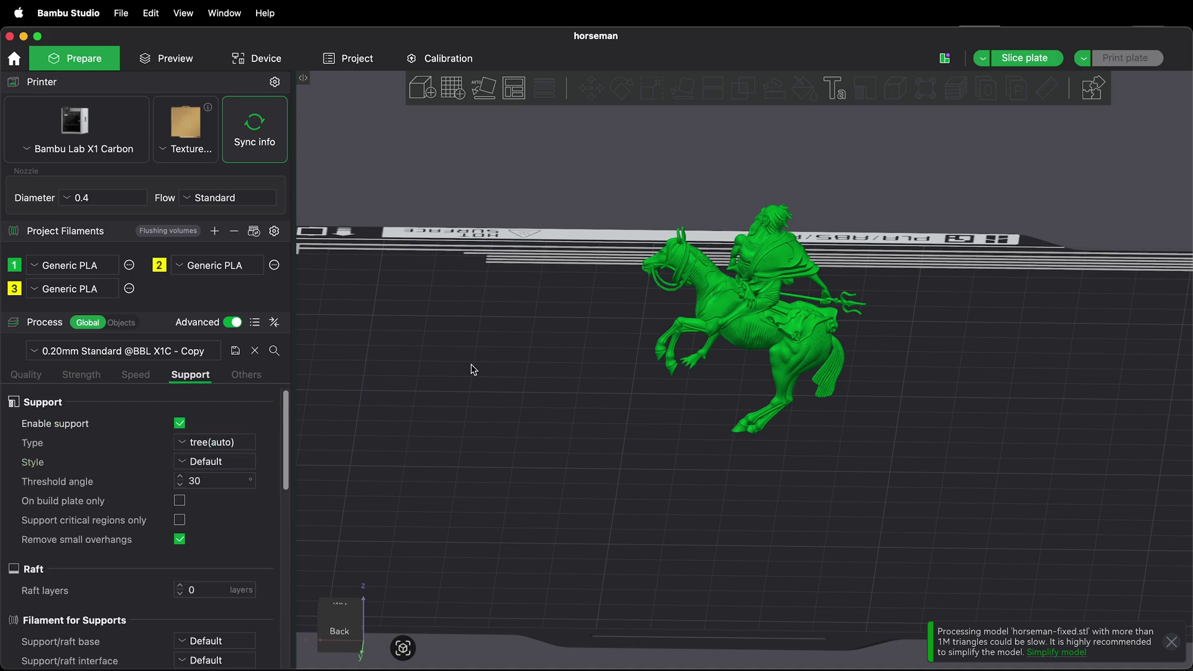
click(1014, 58)
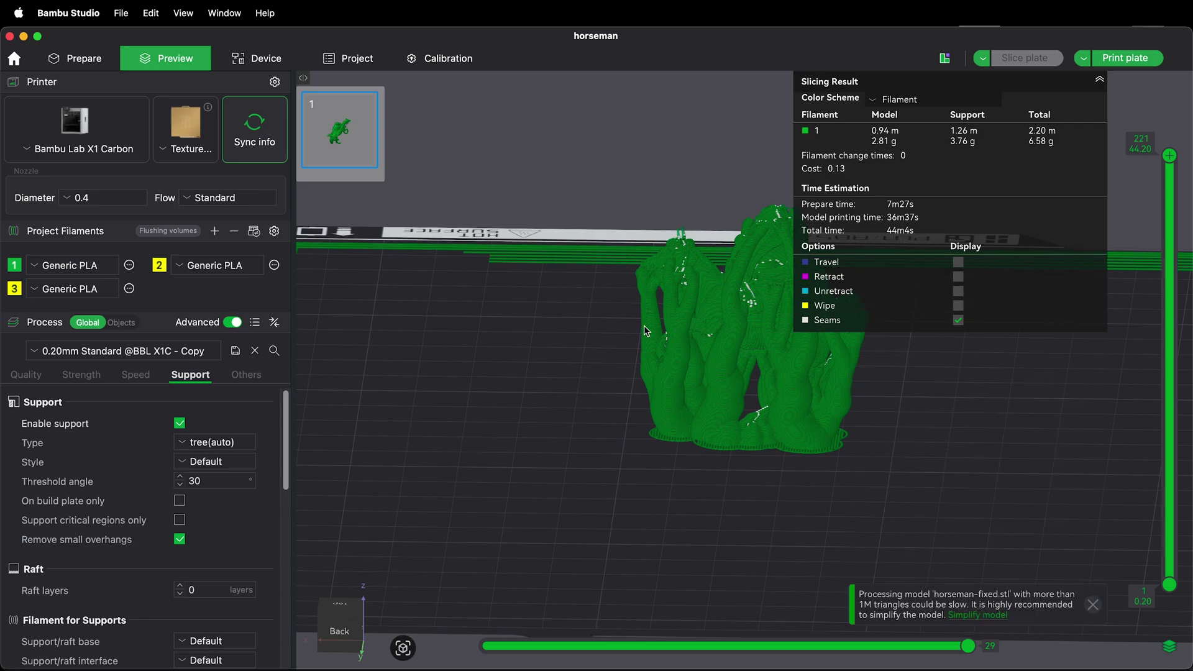
Step: Orbit and zoom the sliced preview onto the tree supports around the horseman
drag(644, 325, 436, 205)
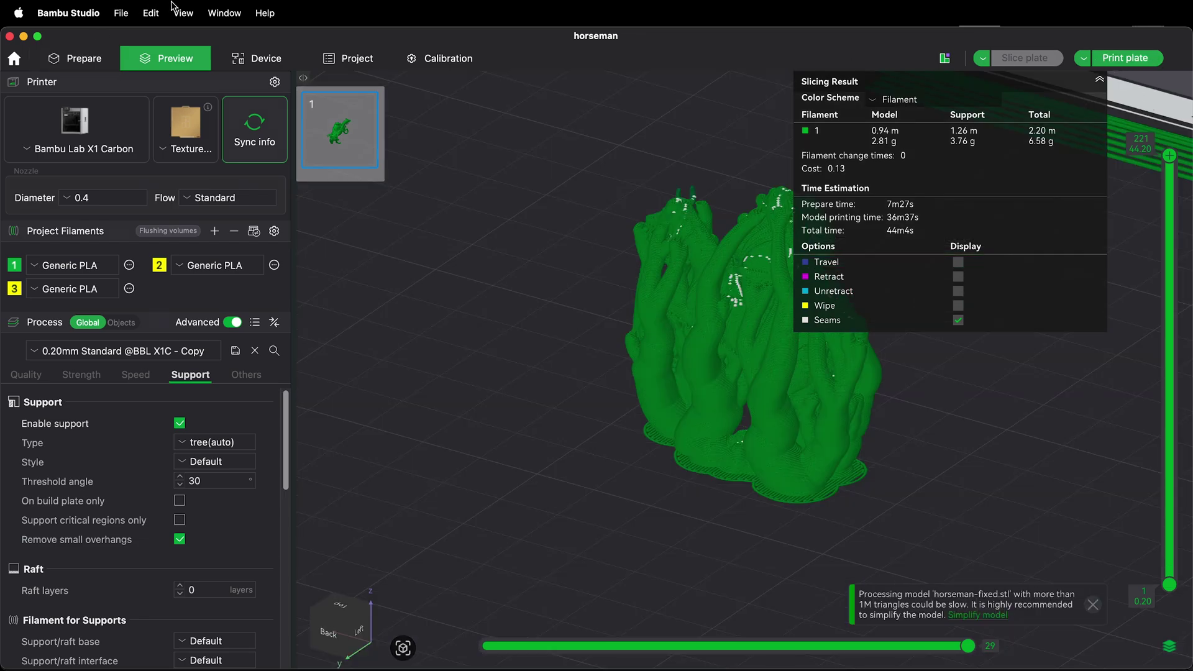
Step: Save the project as horseman-3d-print.3mf in the stls folder
click(122, 12)
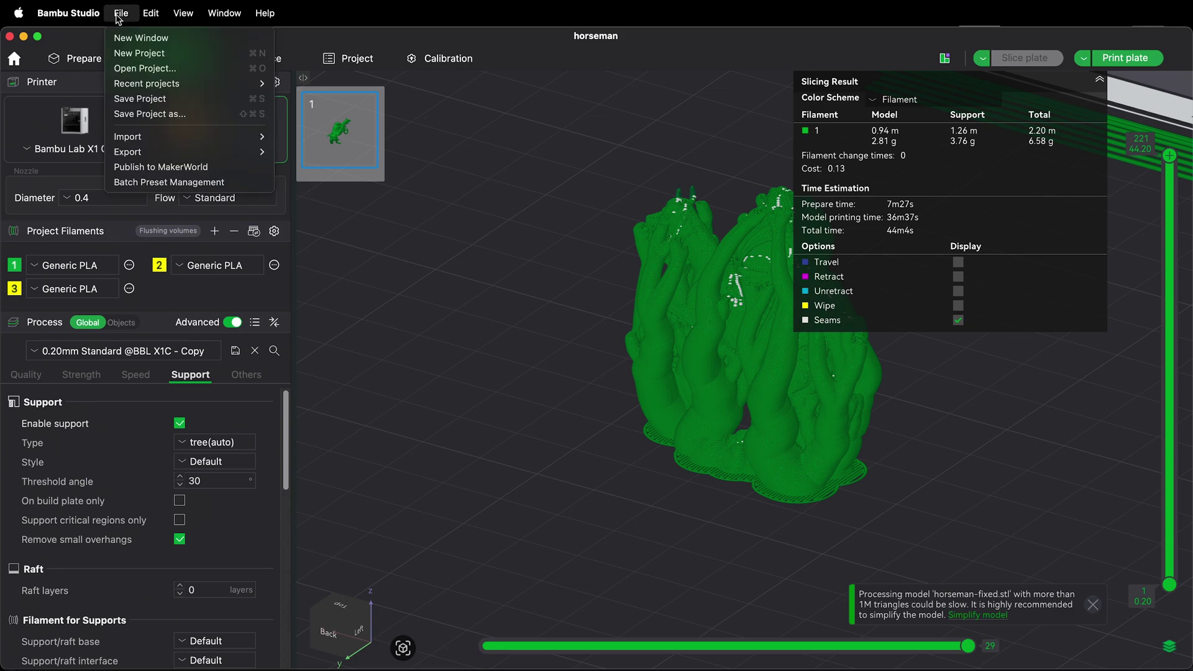
click(147, 114)
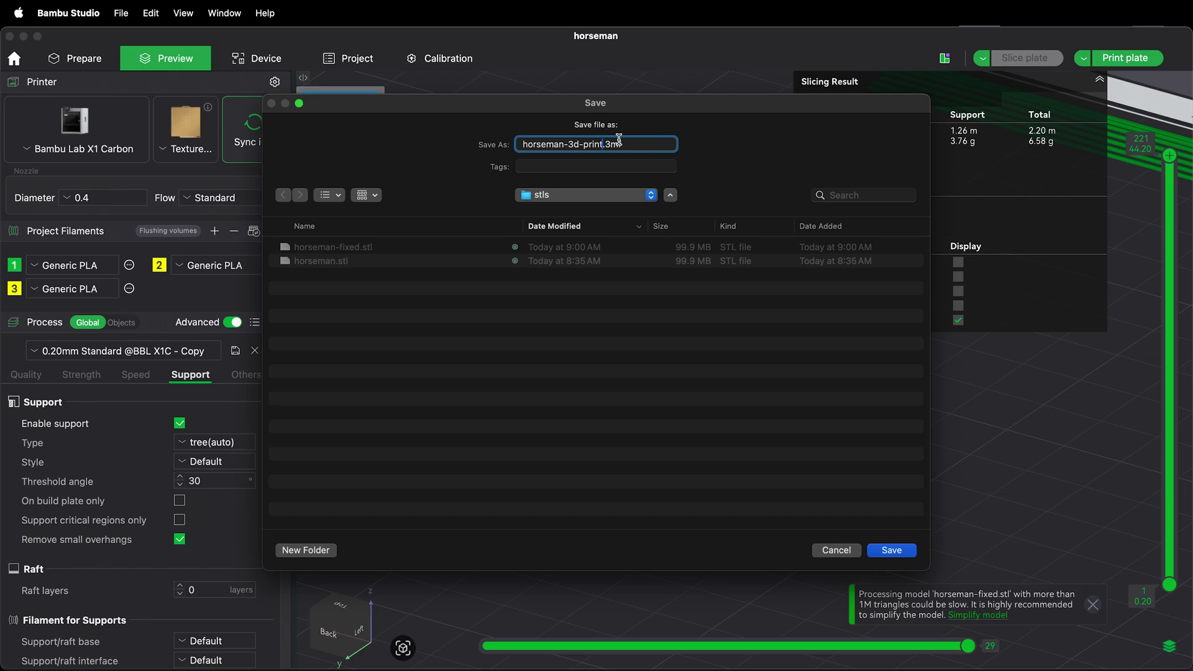
click(898, 552)
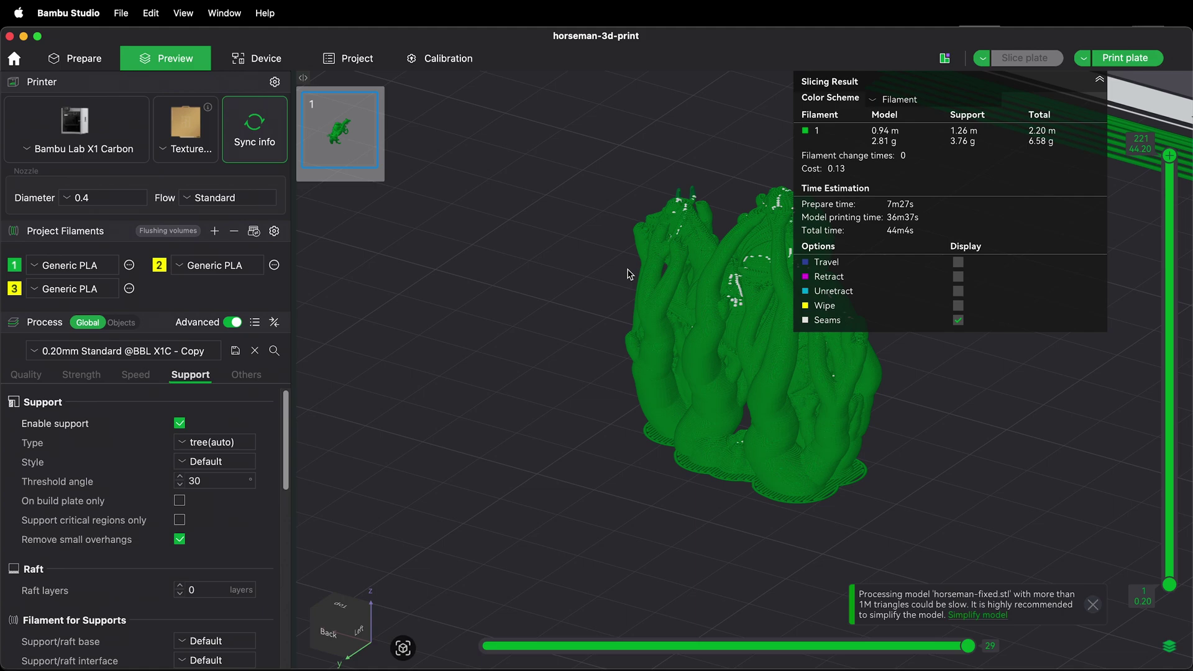
scroll(630, 361, up, 5)
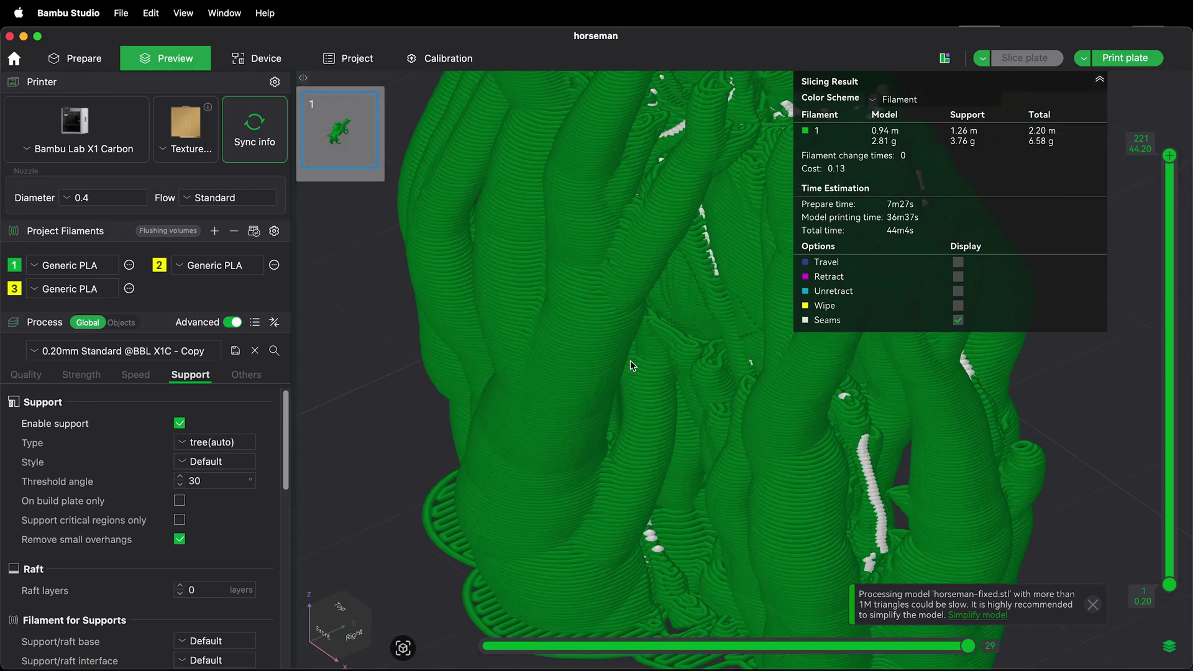
scroll(630, 360, down, 5)
drag(711, 365, 642, 366)
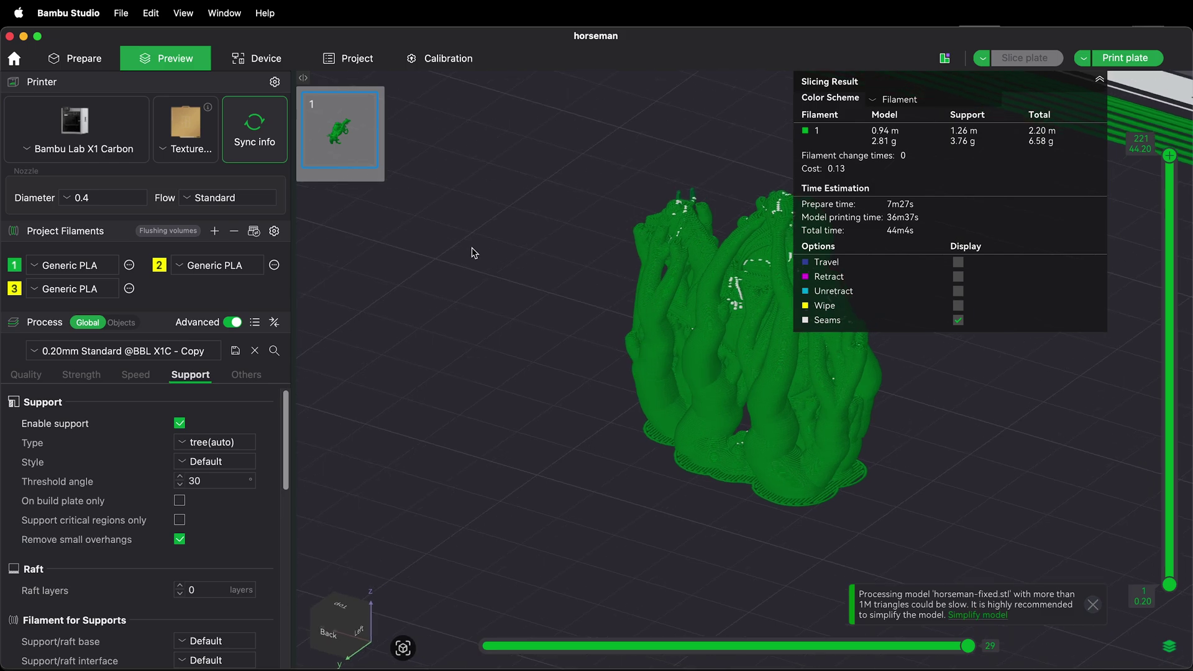